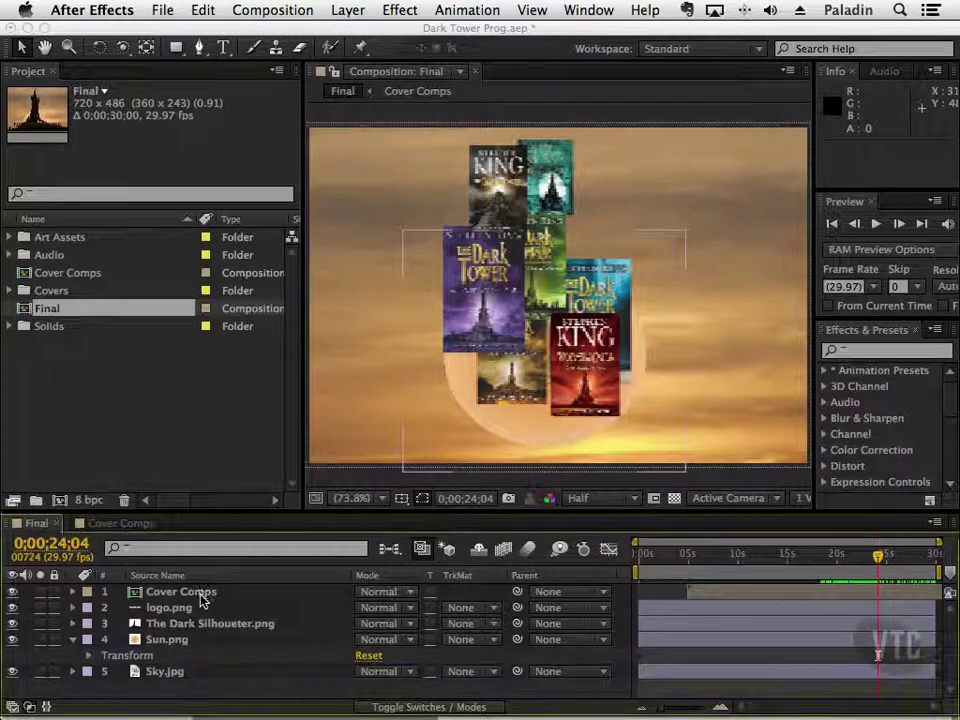
Fade out the Cover Comps layer by keyframing its opacity at 100% at 0;00;24;04 and 0% at 0;00;26;26.
left_click(207, 596)
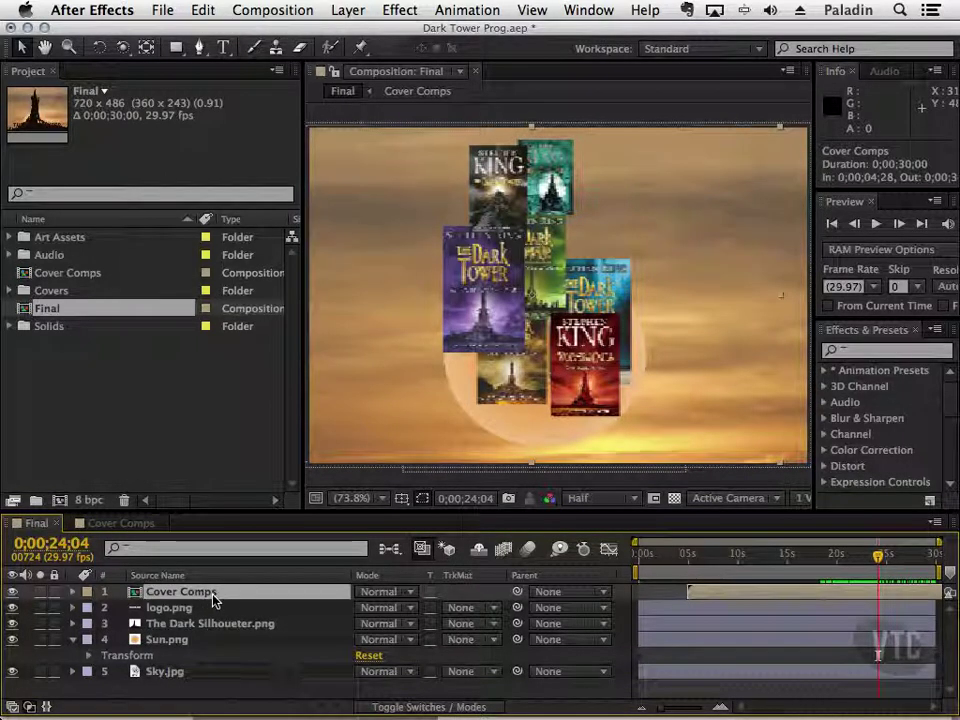
key("t")
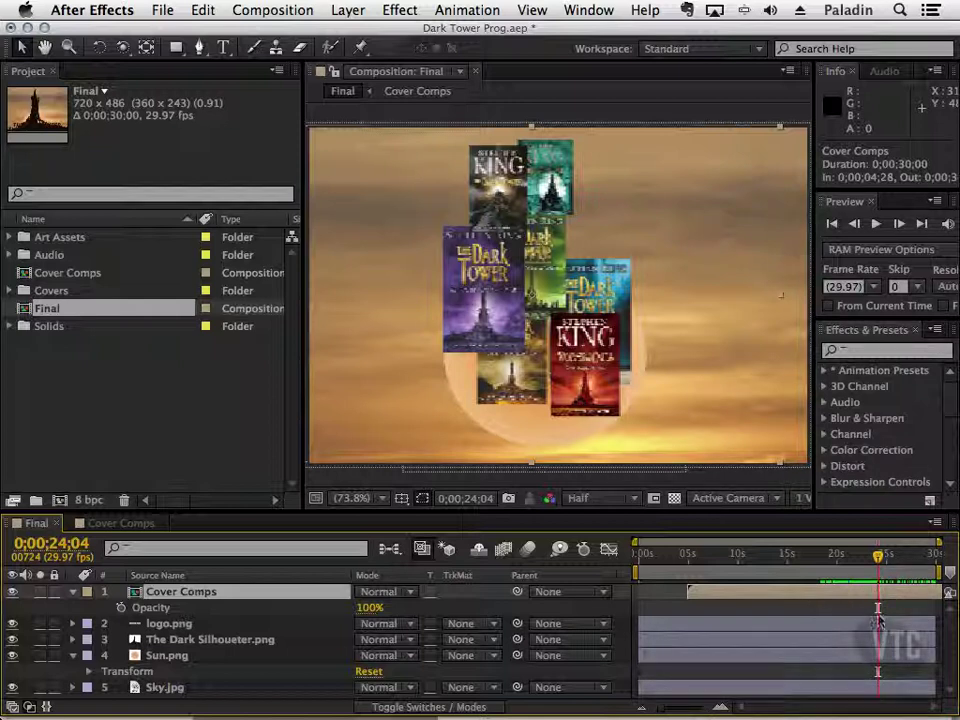
left_click(121, 608)
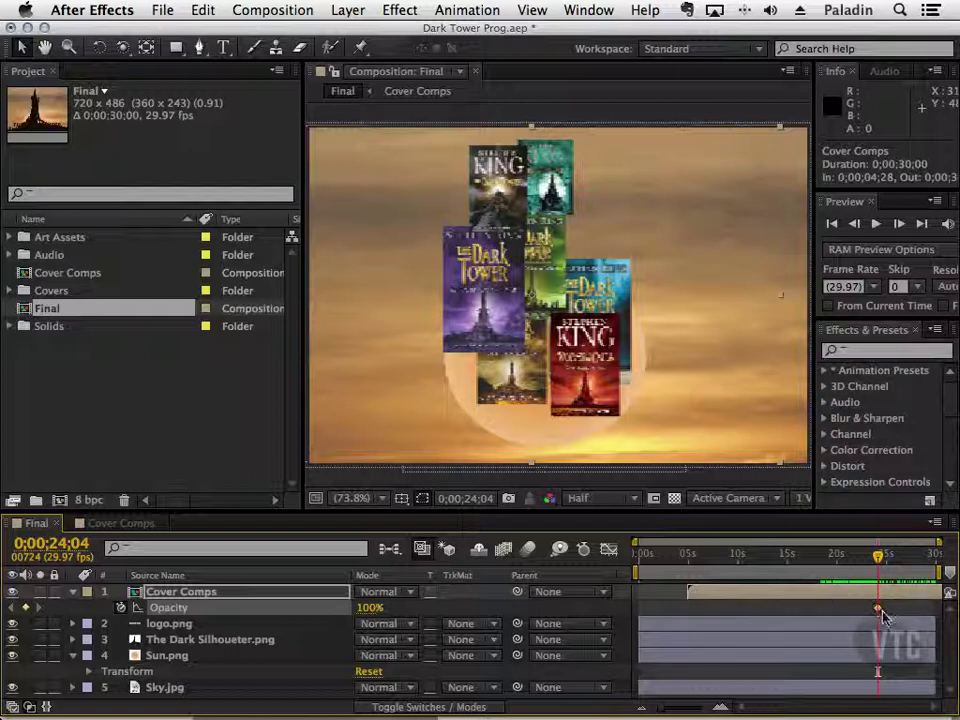
left_click_drag(880, 562, 906, 563)
left_click_drag(369, 609, 272, 618)
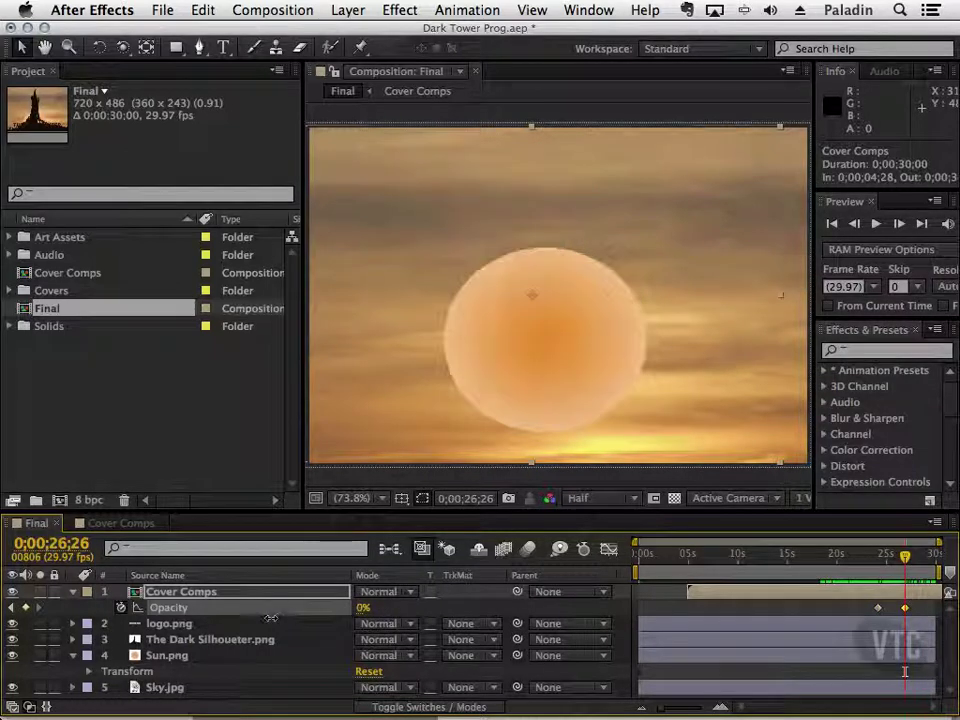
mouse_move(905, 568)
left_mouse_down()
mouse_move(656, 568)
mouse_move(909, 565)
left_mouse_up()
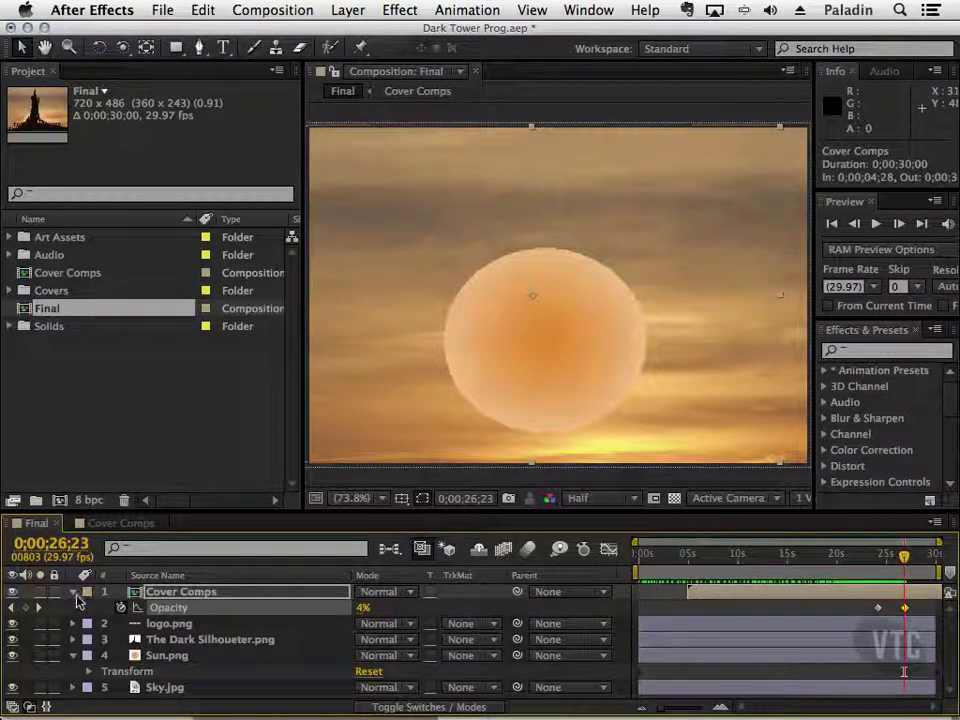
left_click(74, 593)
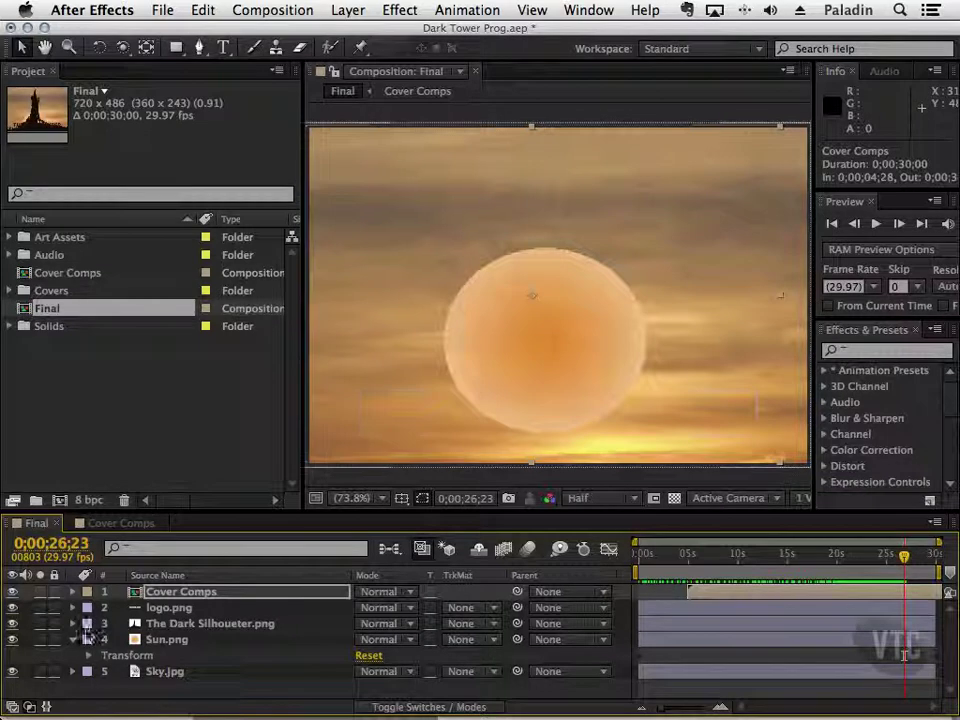
Add an opacity keyframe of 0% to The Dark Silhoueter.png layer at 0;00;24;04.
left_click(212, 624)
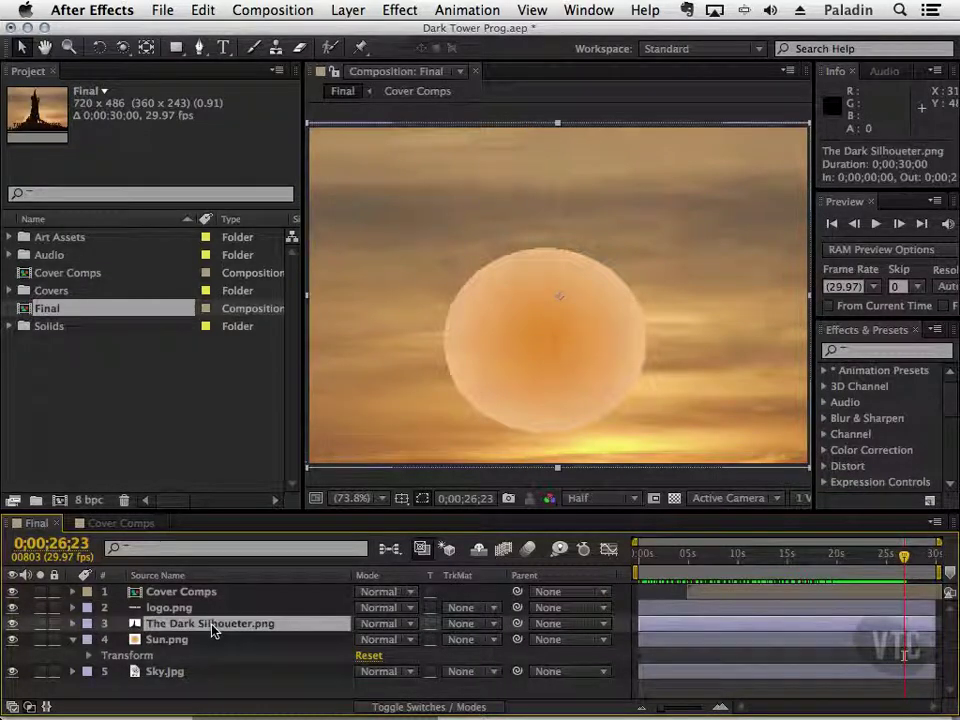
key("t")
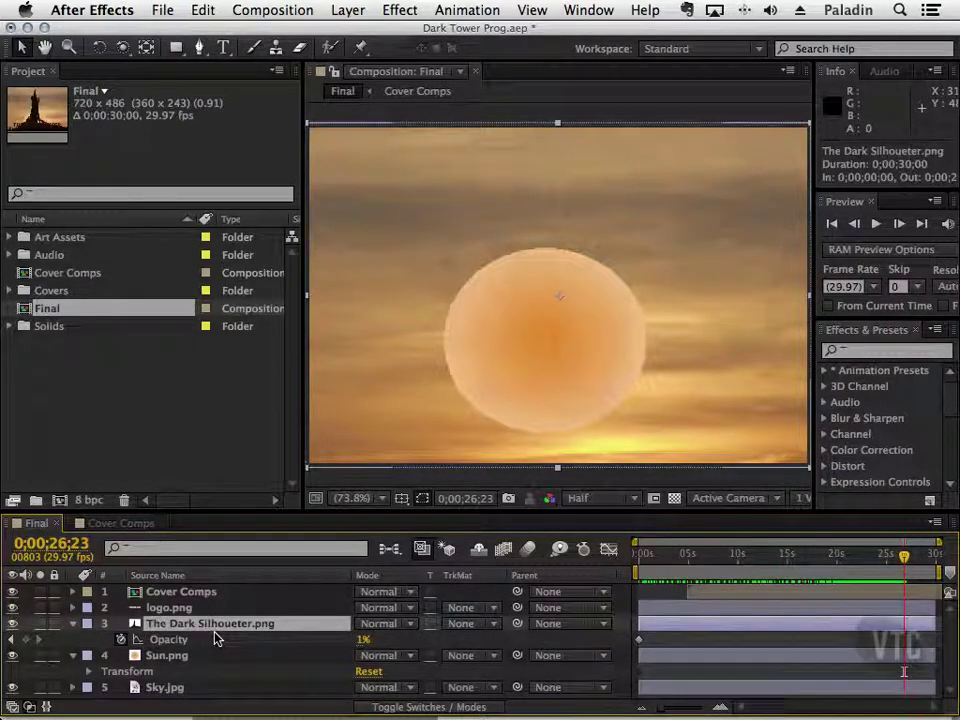
left_click_drag(903, 561, 877, 565)
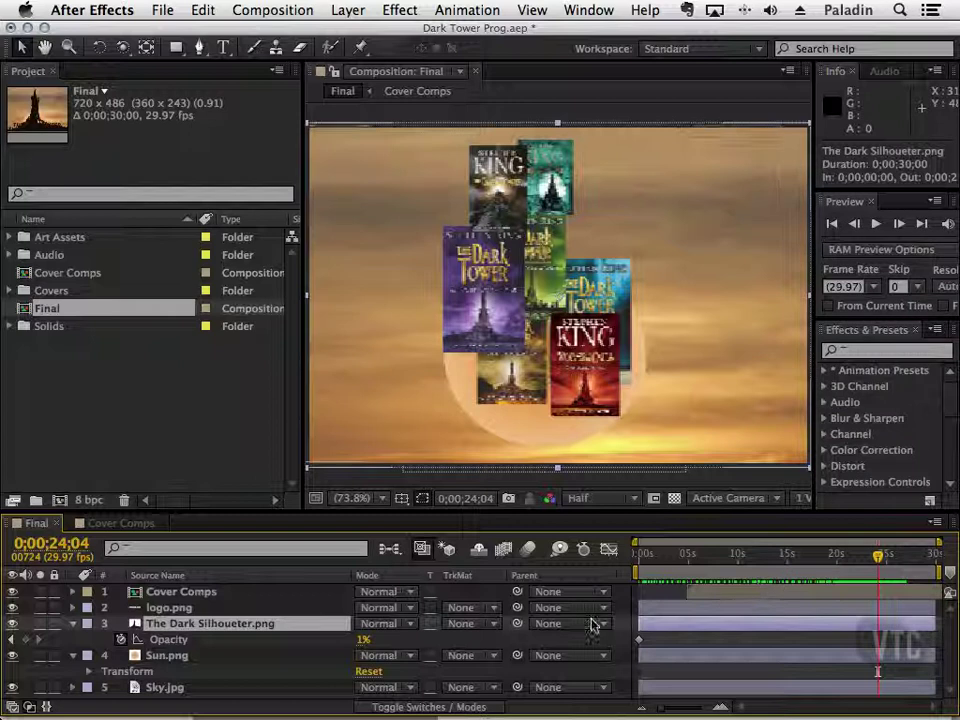
left_click(352, 640)
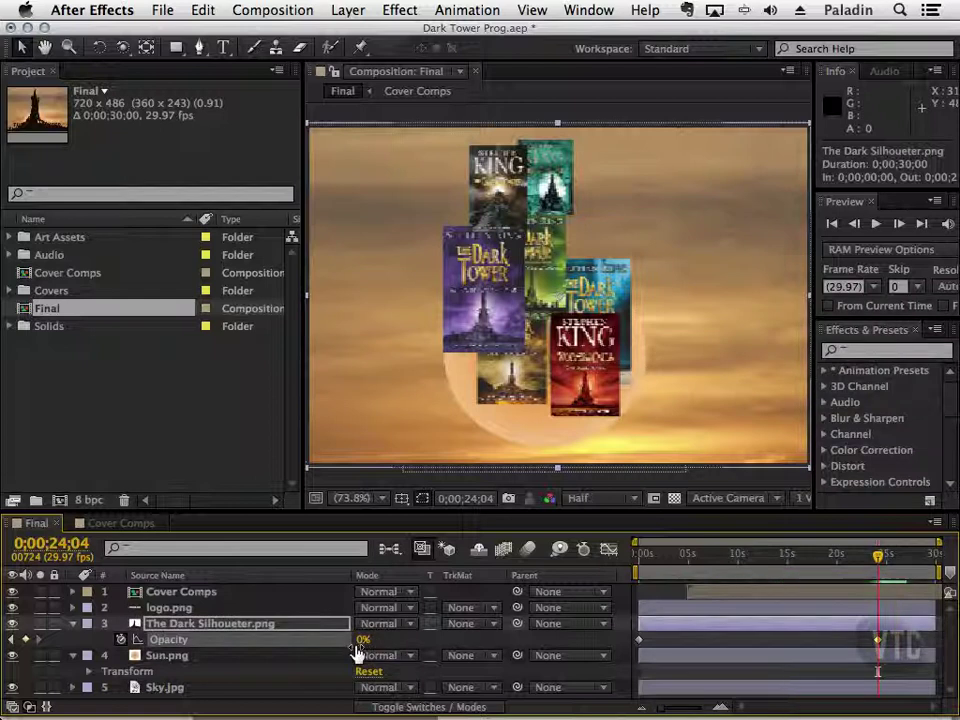
Keyframe the opacity of The Dark Silhoueter.png layer at 100% at 0;00;27;02.
left_click_drag(878, 572, 639, 572)
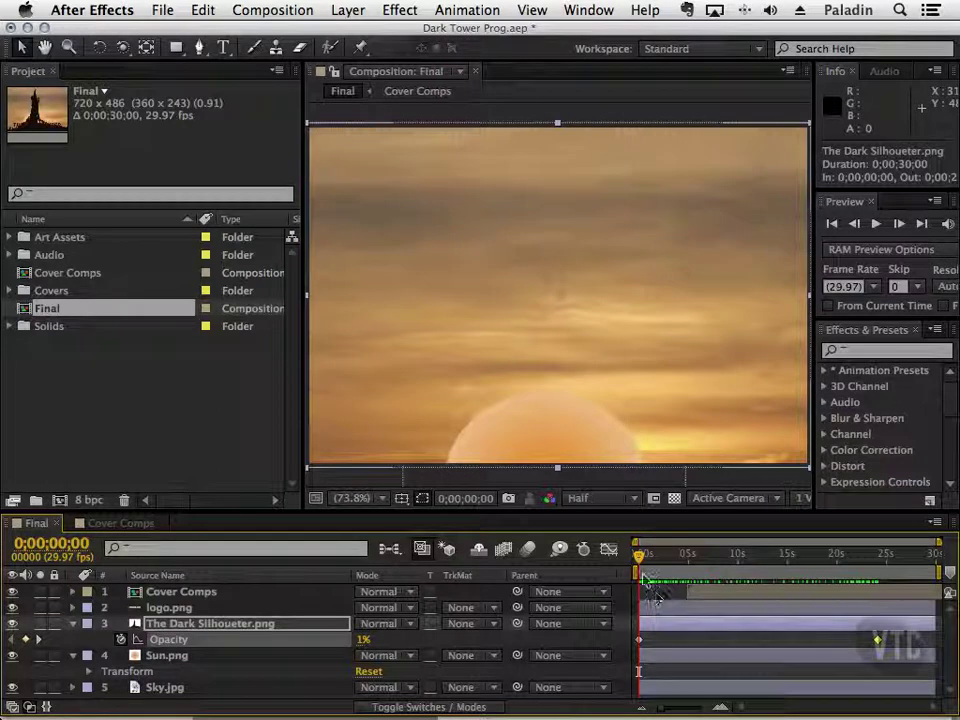
left_click_drag(640, 558, 908, 557)
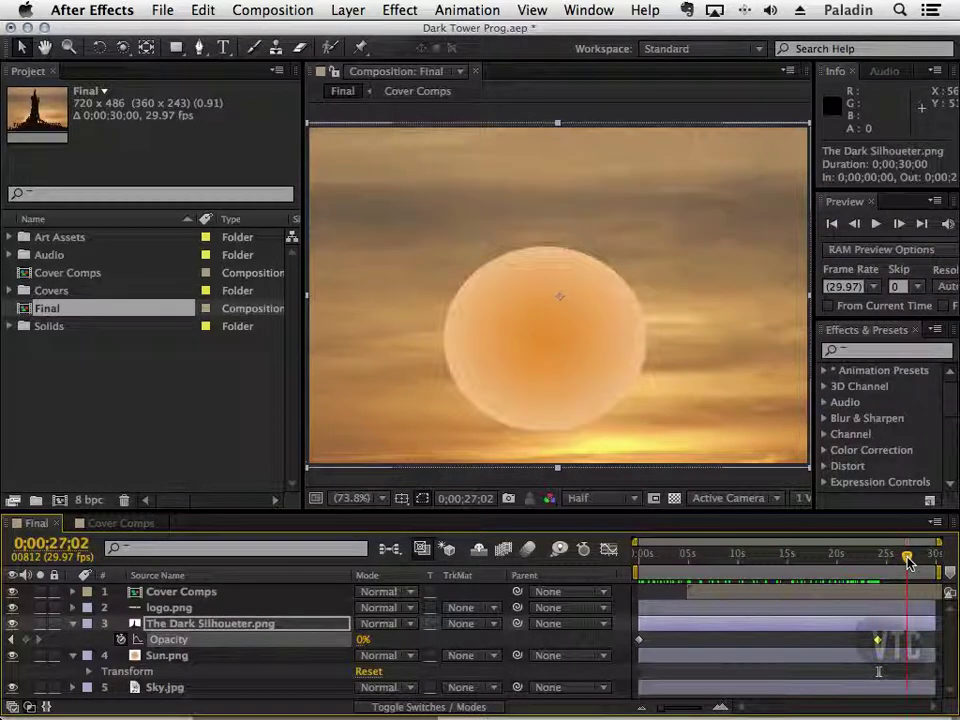
left_click_drag(362, 639, 462, 639)
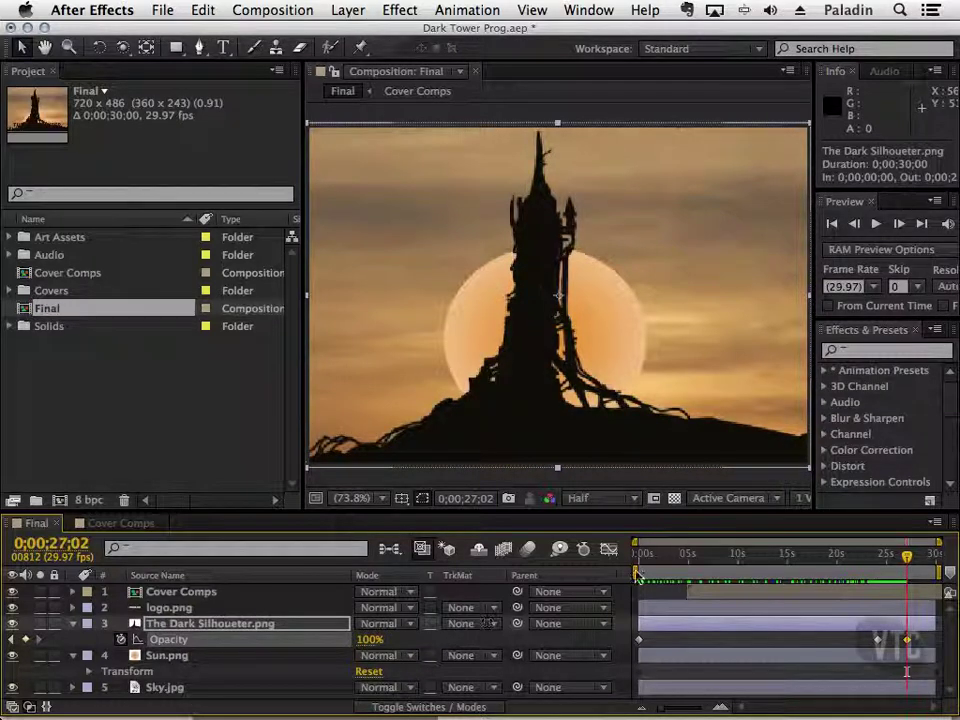
Scrub through the composition to check the tower's fade-in and collapse the silhouette and Sun.png layer properties.
left_click_drag(910, 557, 828, 560)
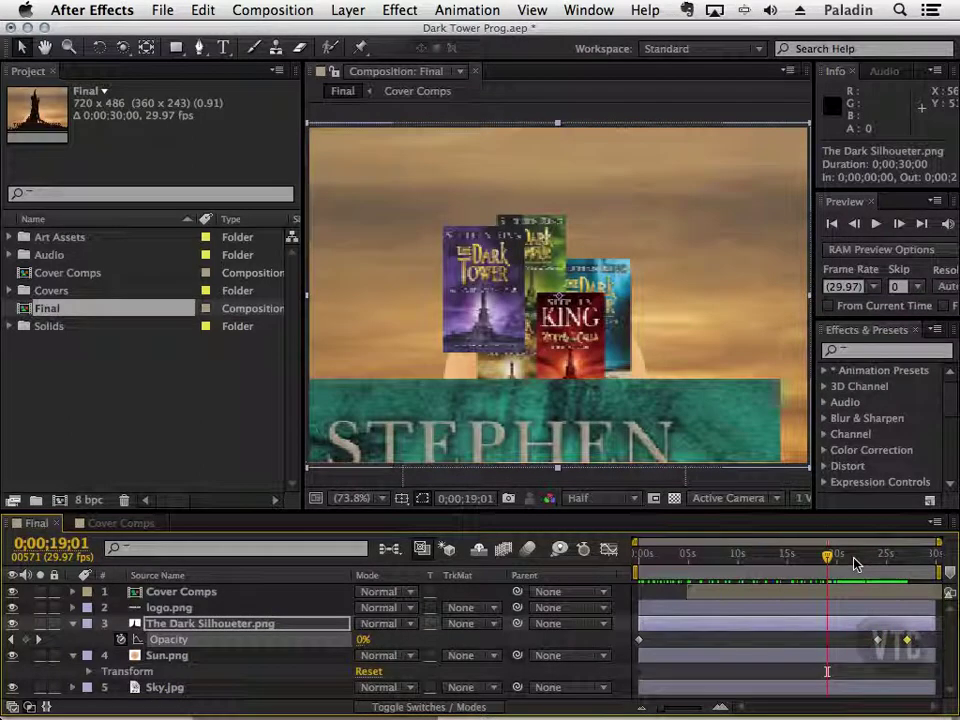
key("Home")
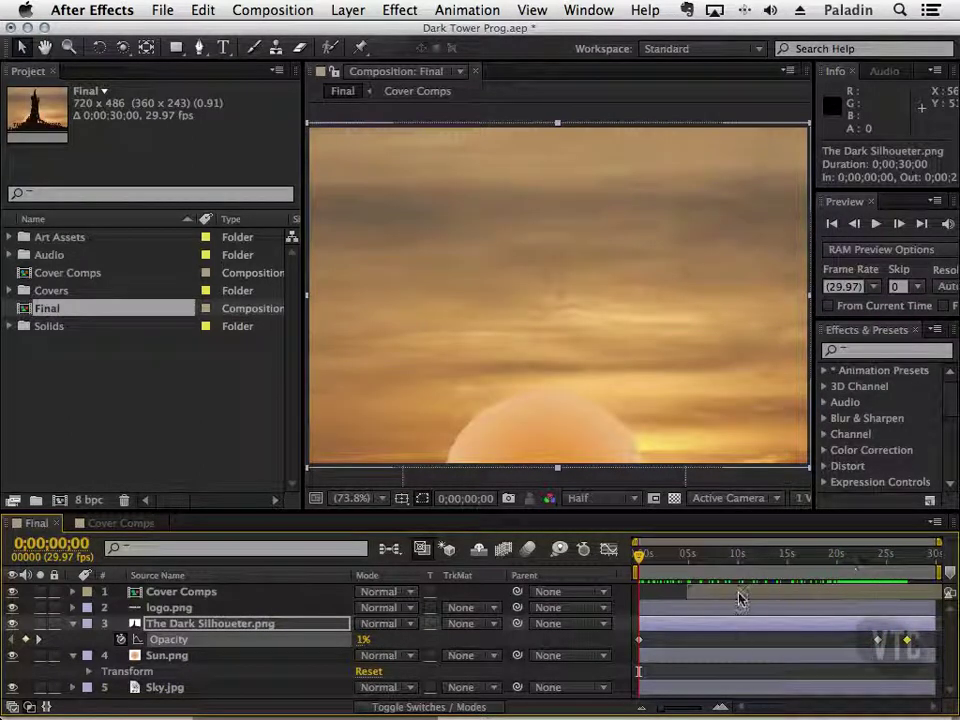
left_click_drag(650, 557, 909, 558)
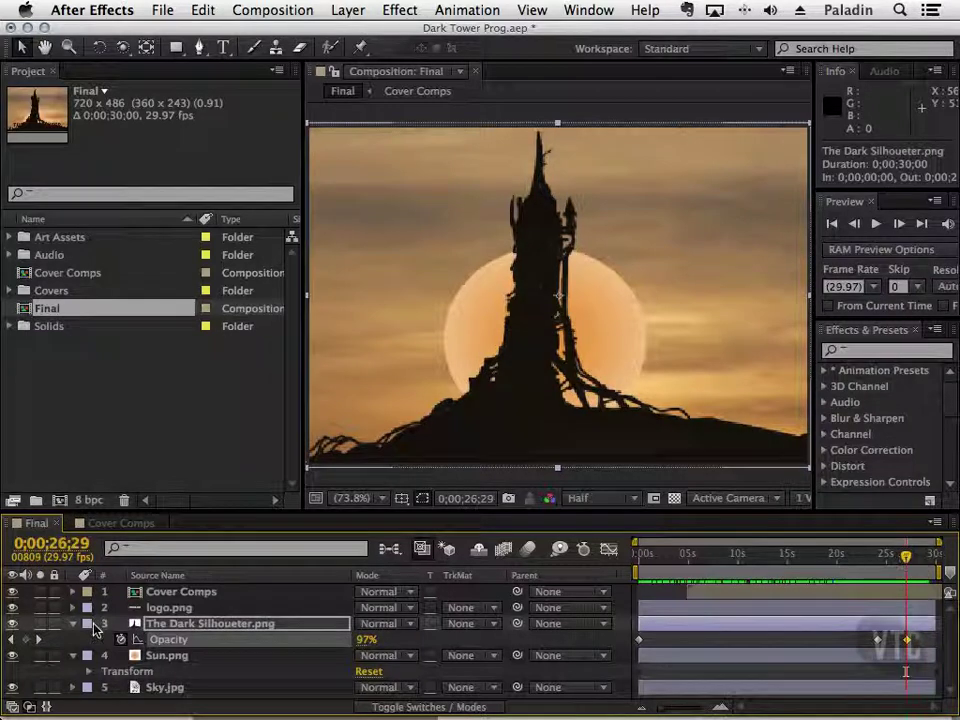
left_click(72, 623)
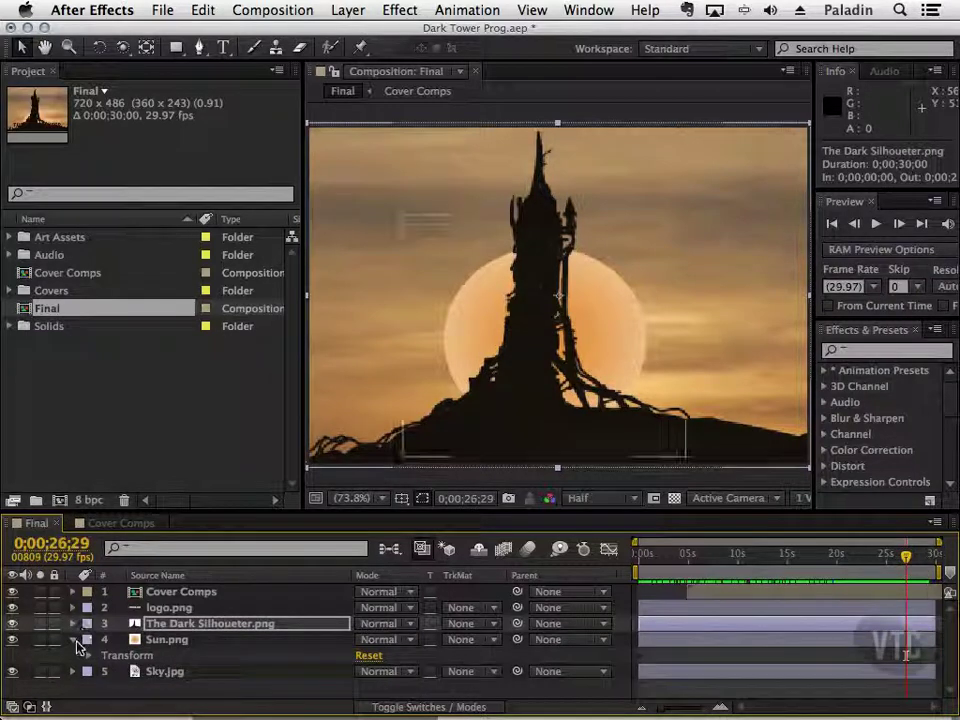
left_click(72, 639)
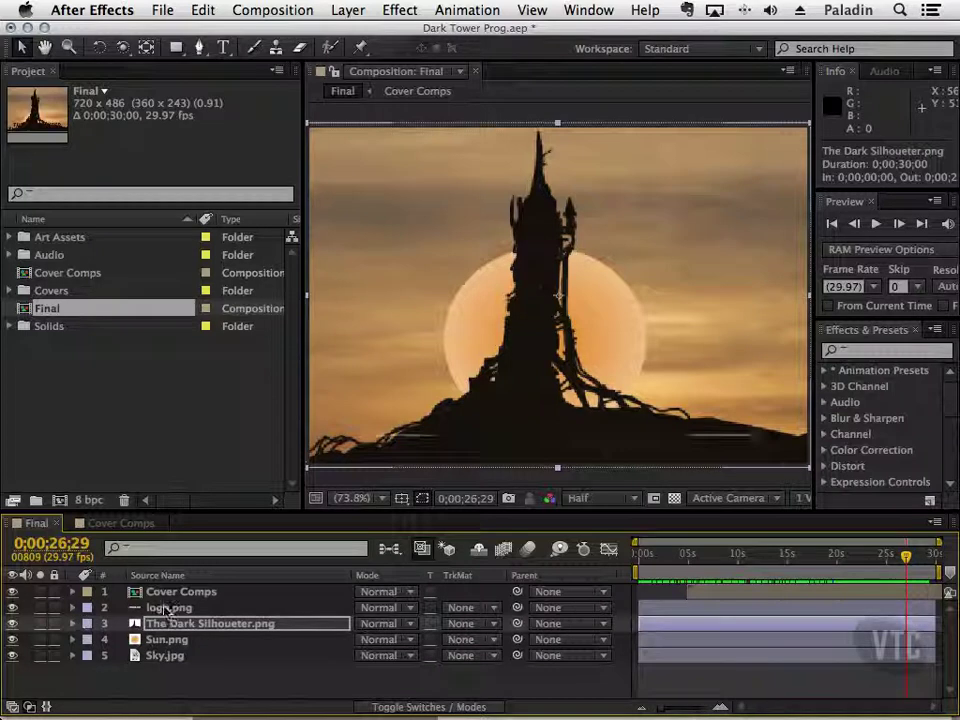
Reveal the logo.png layer's opacity and copy its keyframe at the start of the composition.
left_click(150, 607)
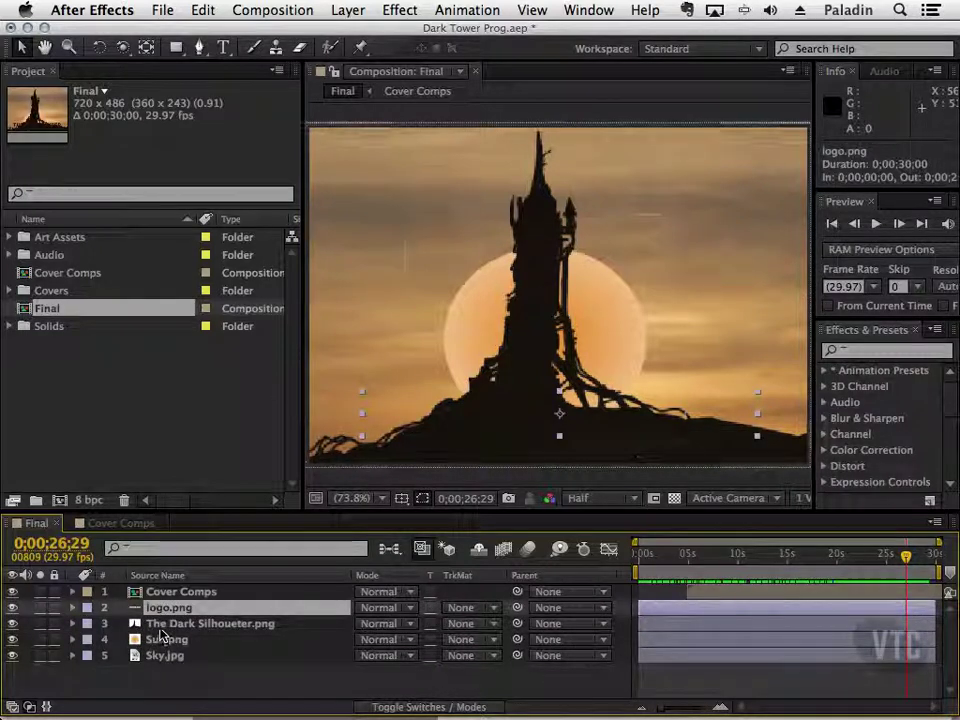
key("t")
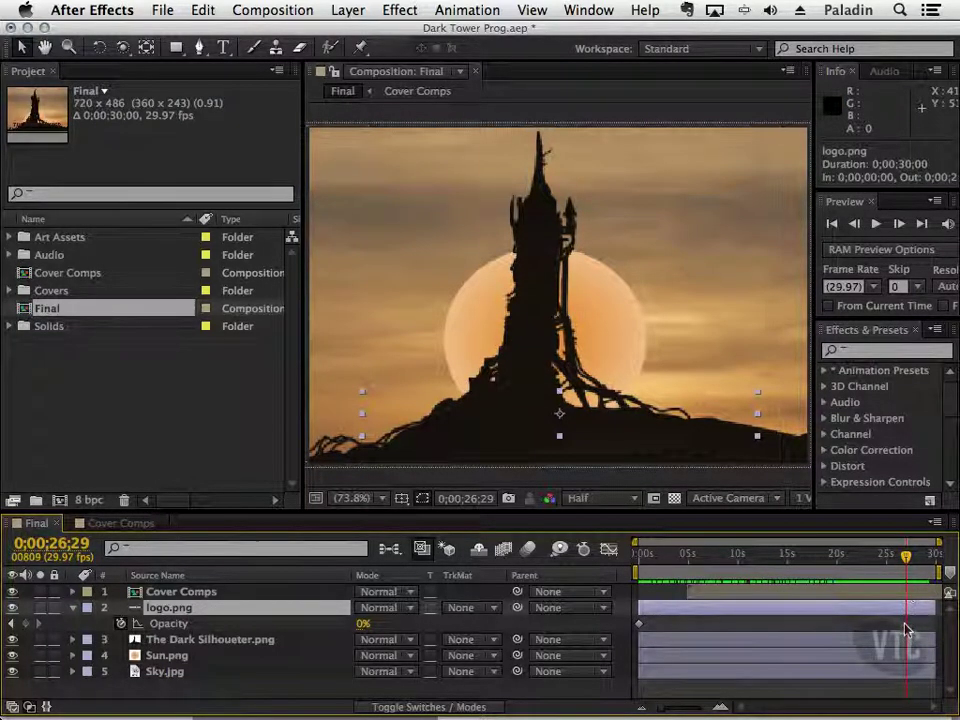
left_click(640, 624)
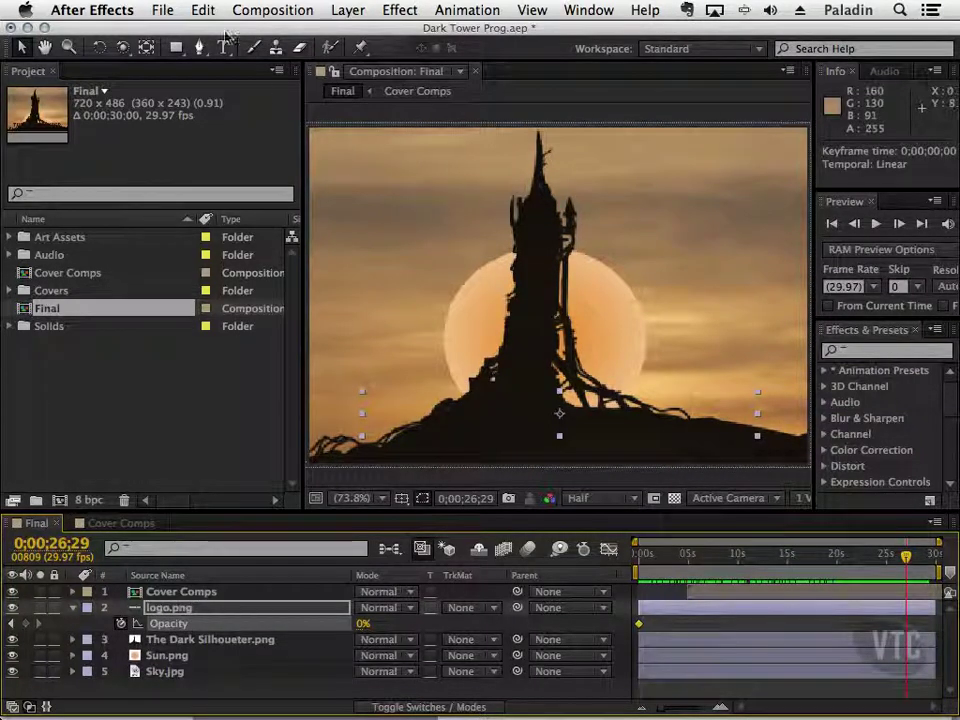
left_click(203, 10)
left_click(221, 115)
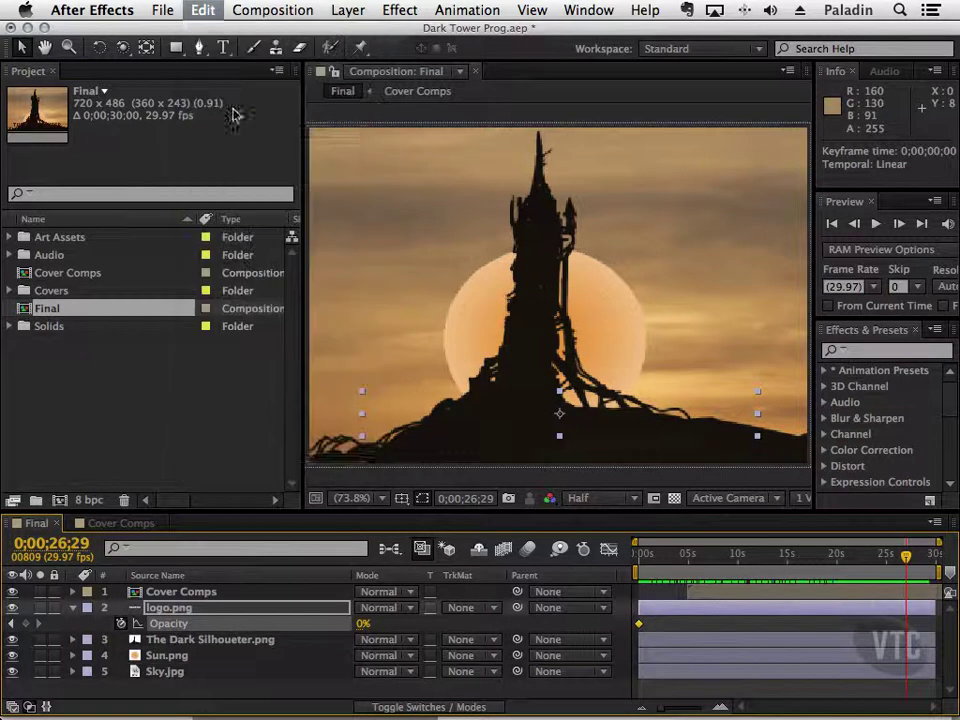
Paste the copied 0% opacity keyframe onto the logo.png layer at 0;00;26;29.
left_click(910, 632)
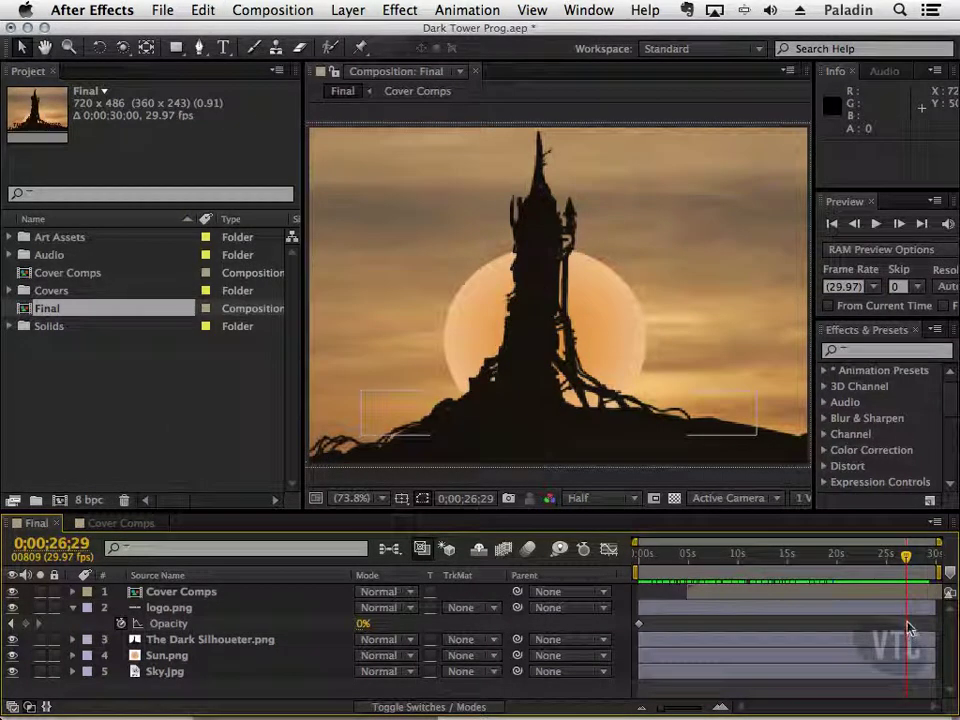
left_click(202, 10)
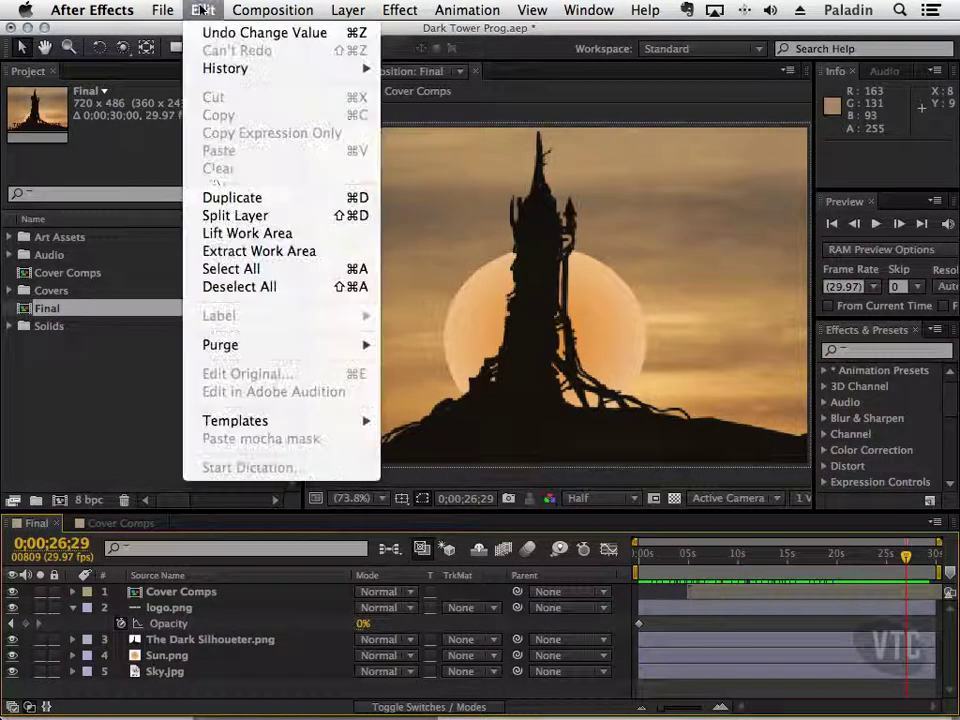
key("Escape")
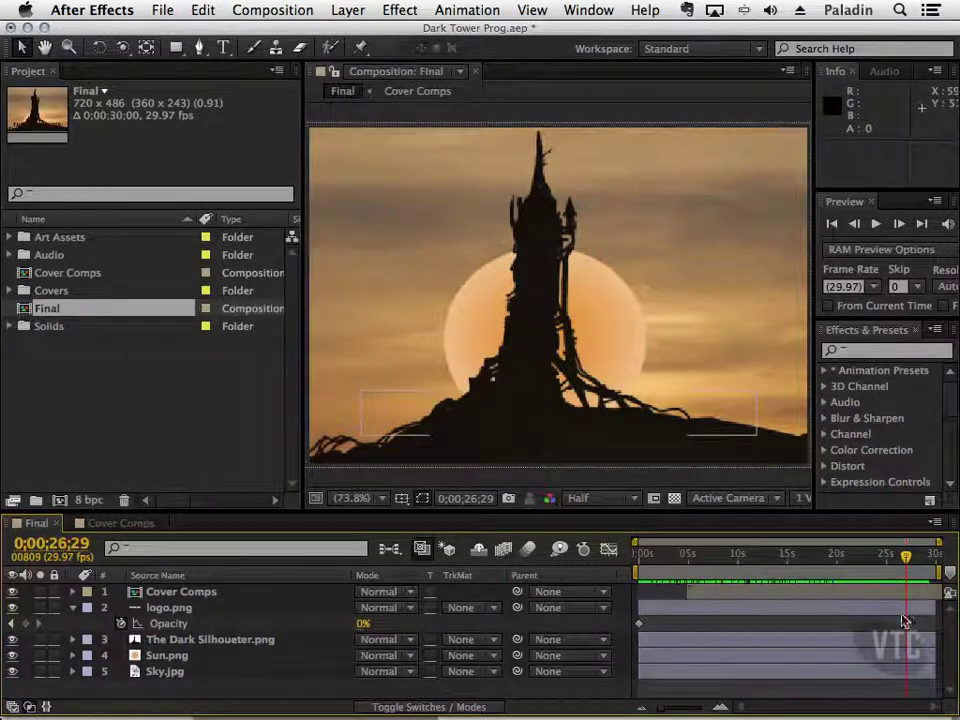
left_click(209, 615)
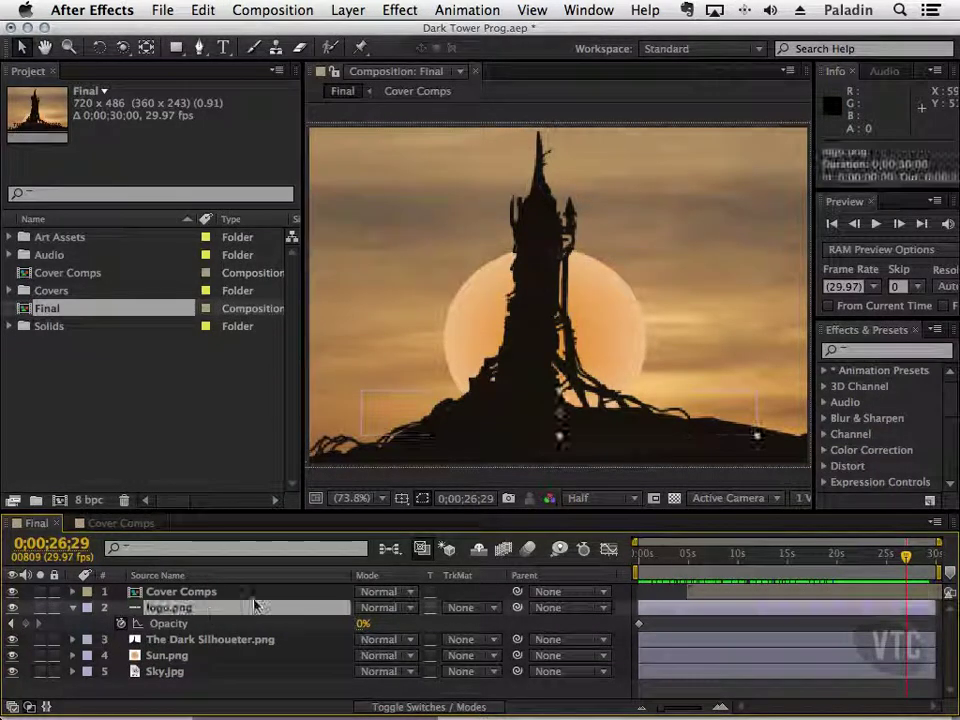
left_click(202, 10)
left_click(220, 152)
Keyframe the logo.png layer's opacity at 100% at 0;00;28;17 and return to the start of the composition.
mouse_move(905, 556)
left_mouse_down()
mouse_move(835, 577)
mouse_move(645, 560)
mouse_move(922, 566)
left_mouse_up()
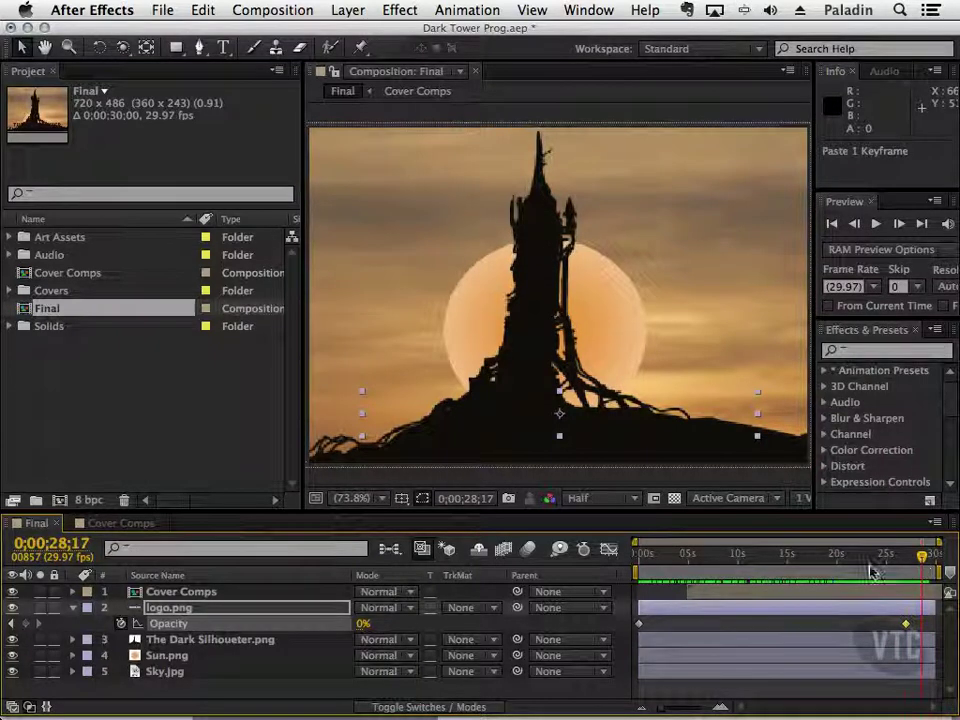
left_click_drag(362, 633, 462, 633)
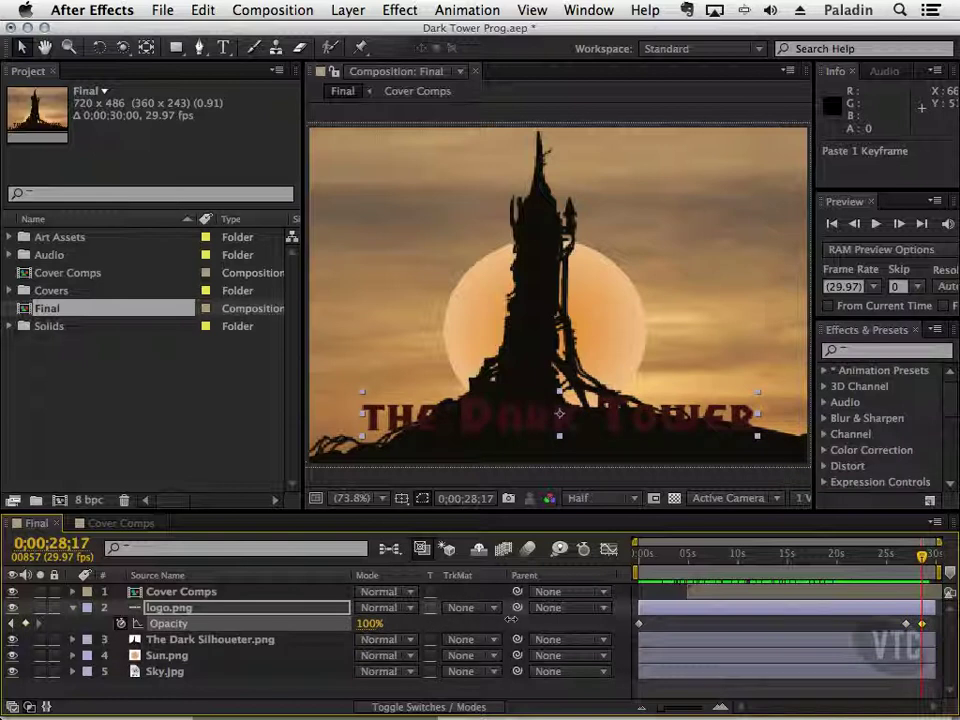
left_click_drag(921, 556, 615, 553)
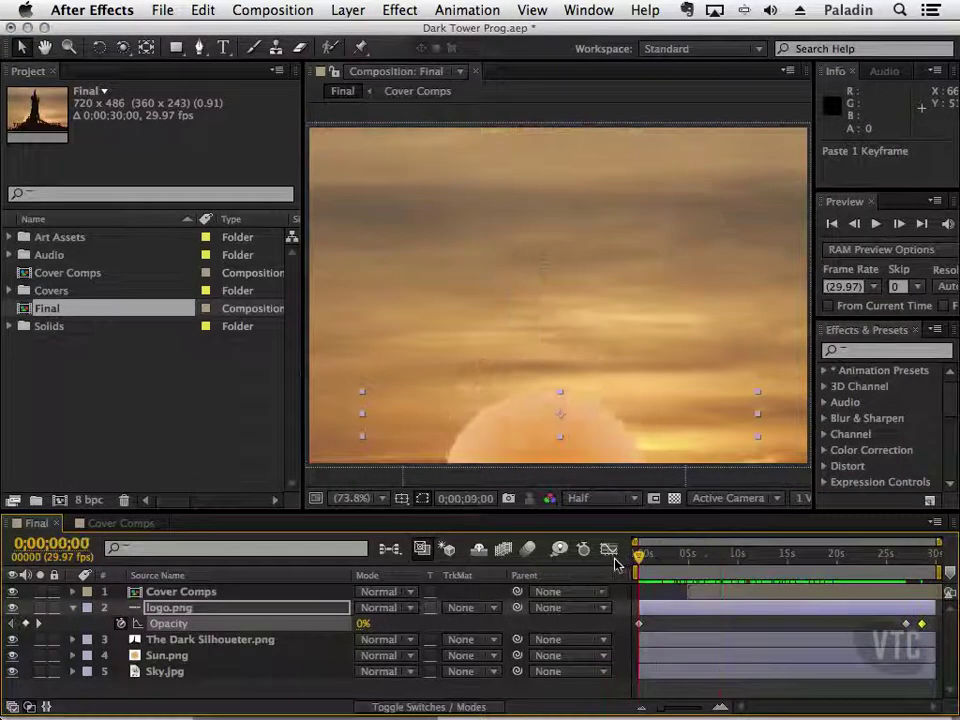
Deselect the layer, scrub through the whole animation to check the fades, and save the project.
left_click(170, 703)
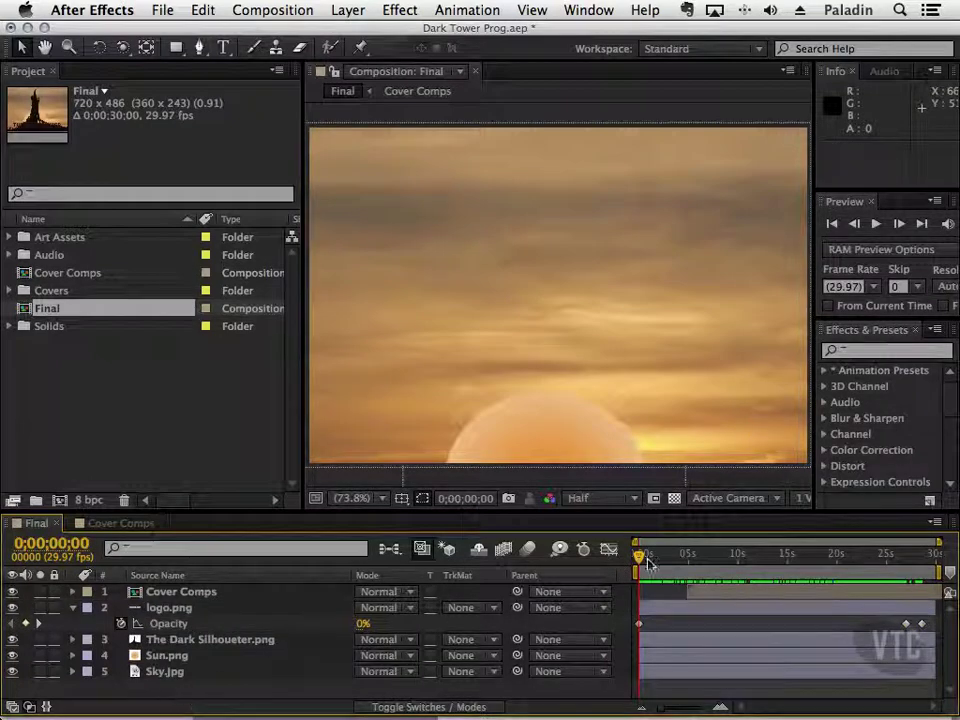
left_click_drag(641, 559, 920, 557)
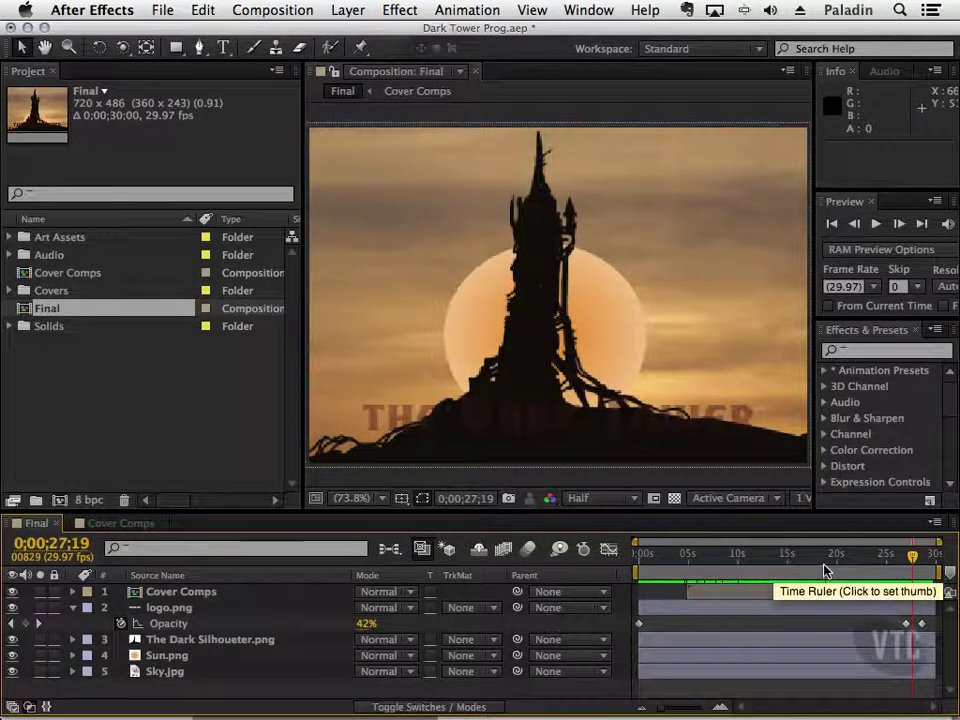
key("super+s")
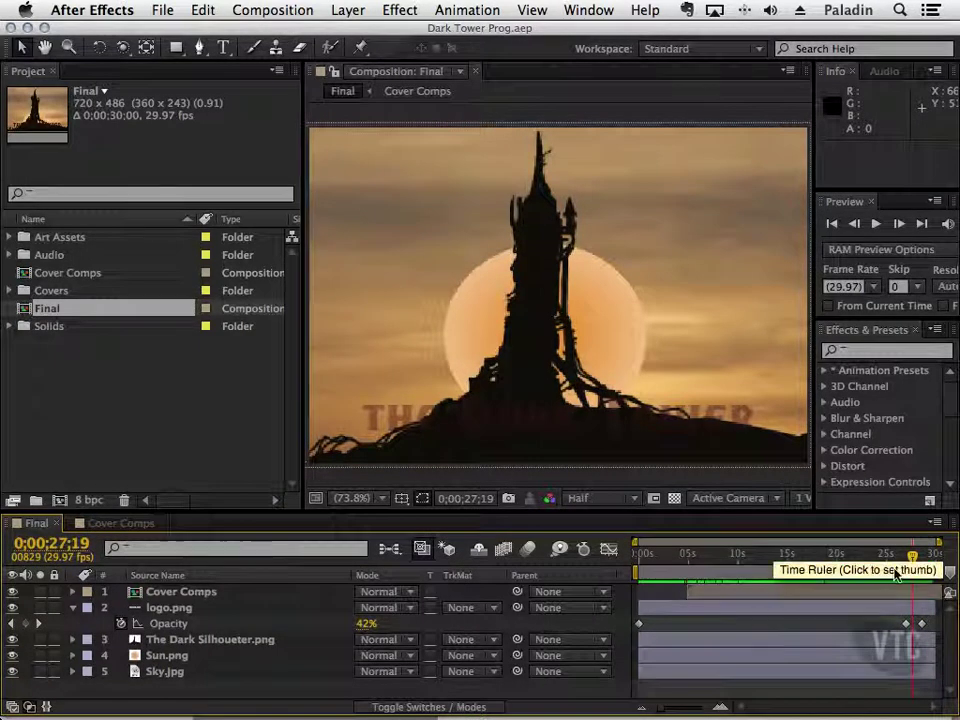
Return to the start of the composition and delete Landscape dry brush.png from the Art Assets folder.
left_click_drag(912, 557, 640, 557)
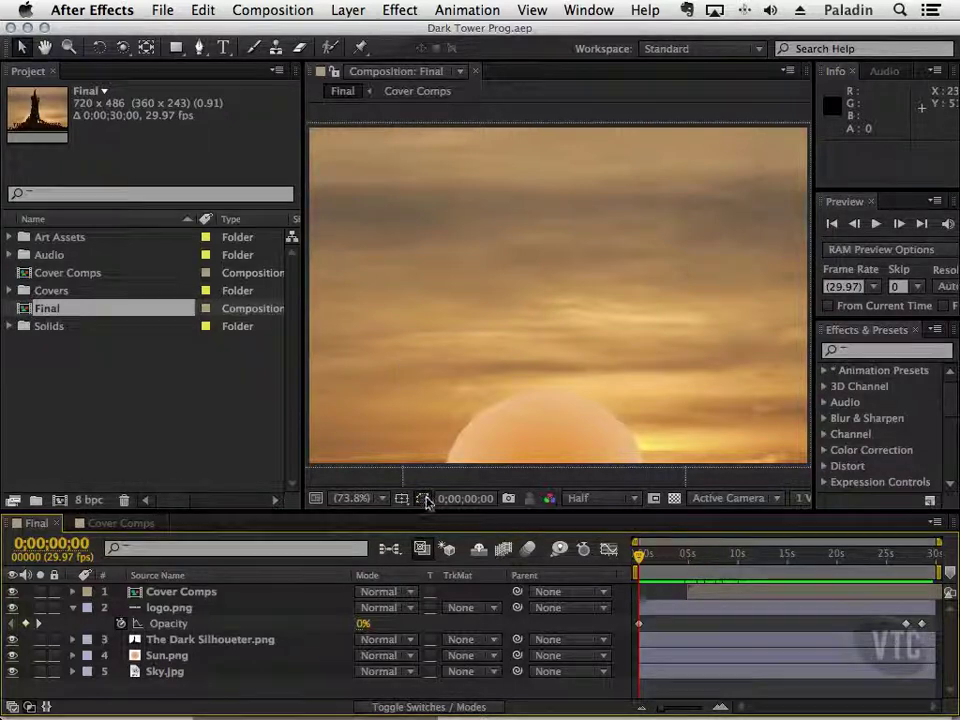
left_click(10, 237)
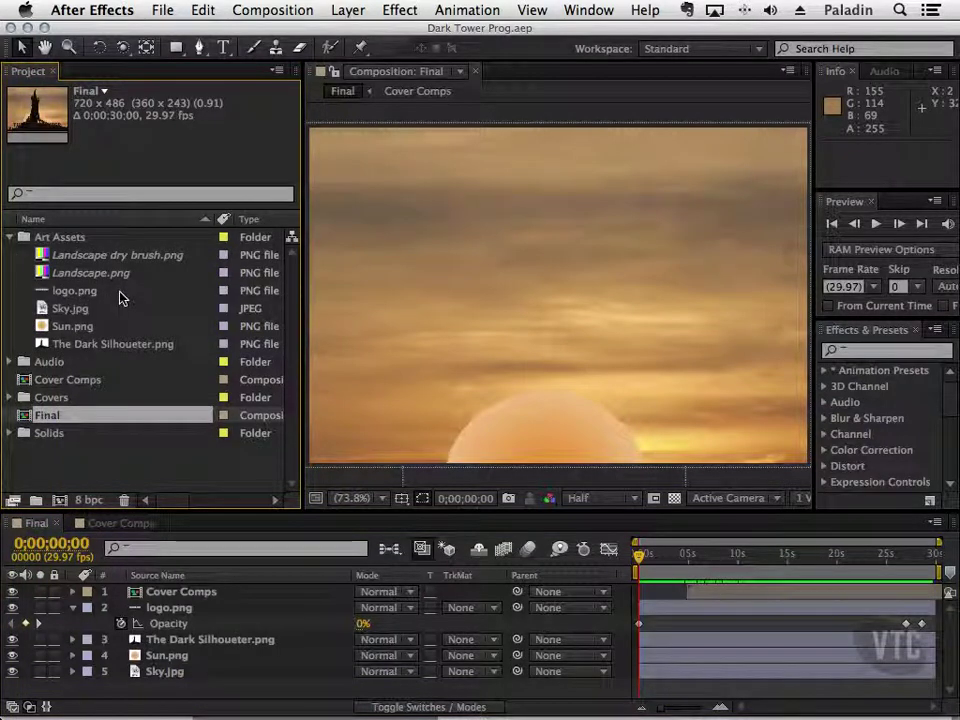
left_click(158, 257)
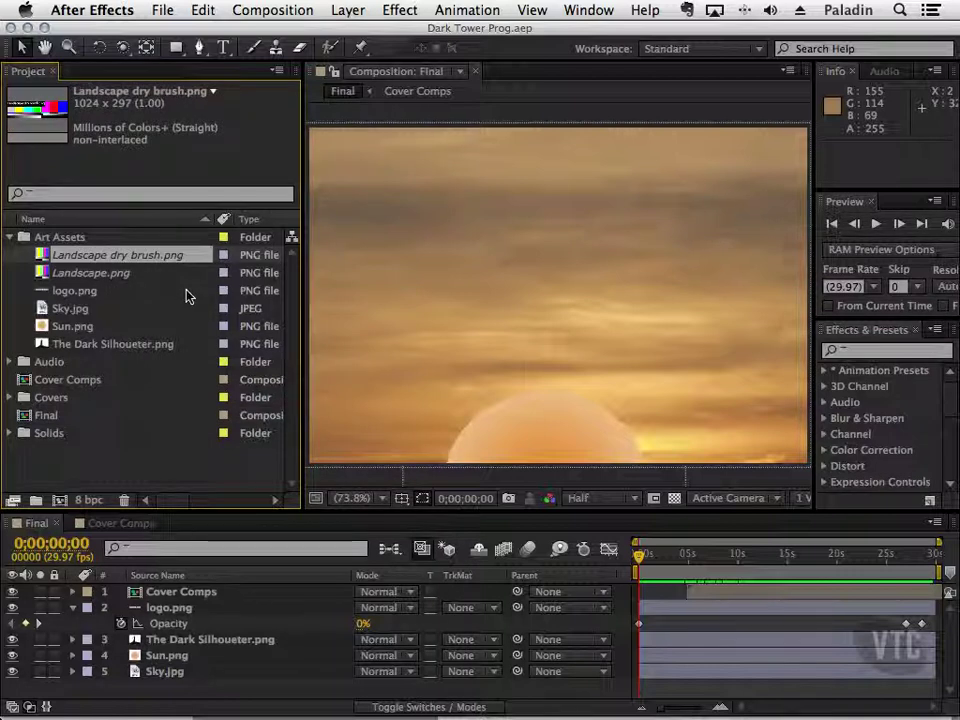
key("Delete")
Replace the missing Landscape.png footage with Desert floor.png from the Assets Desert folder.
left_click(86, 256)
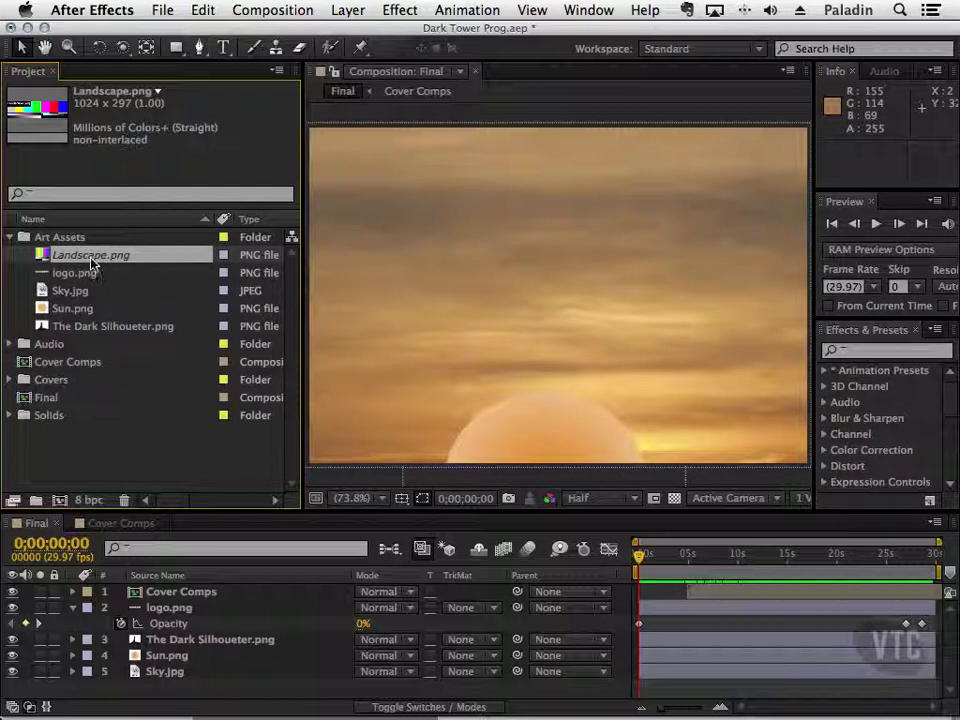
right_click(91, 263)
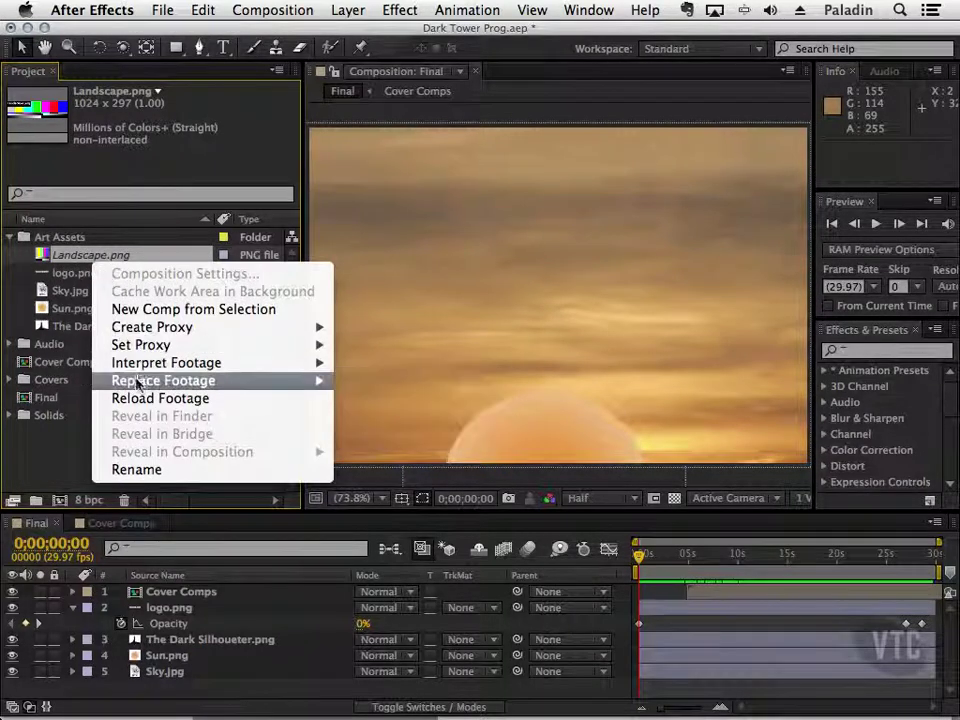
mouse_move(140, 381)
left_click(414, 381)
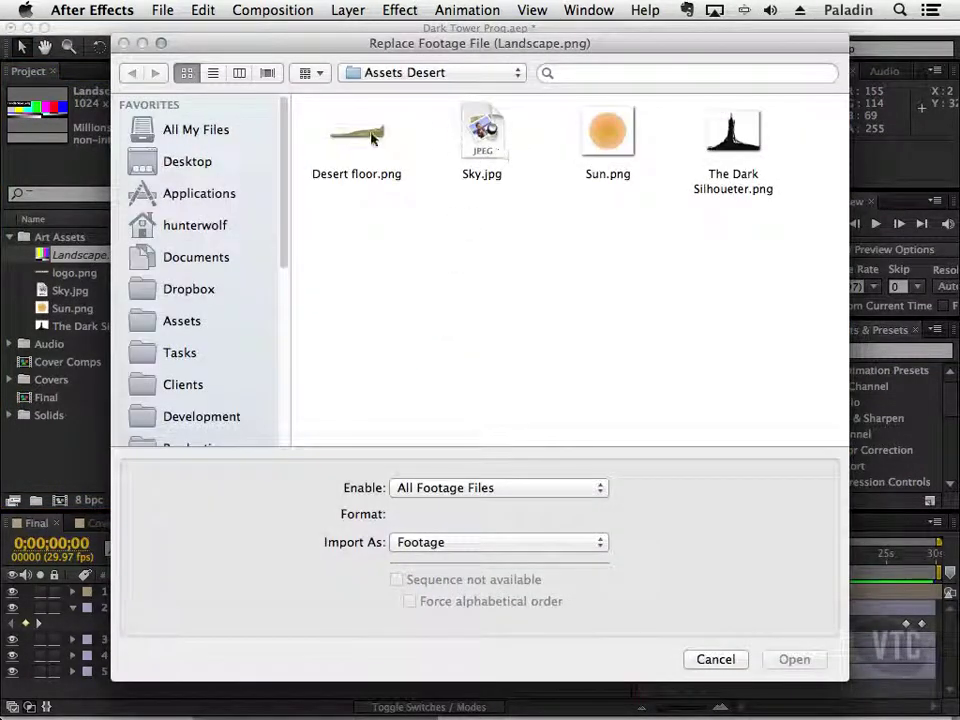
left_click(368, 139)
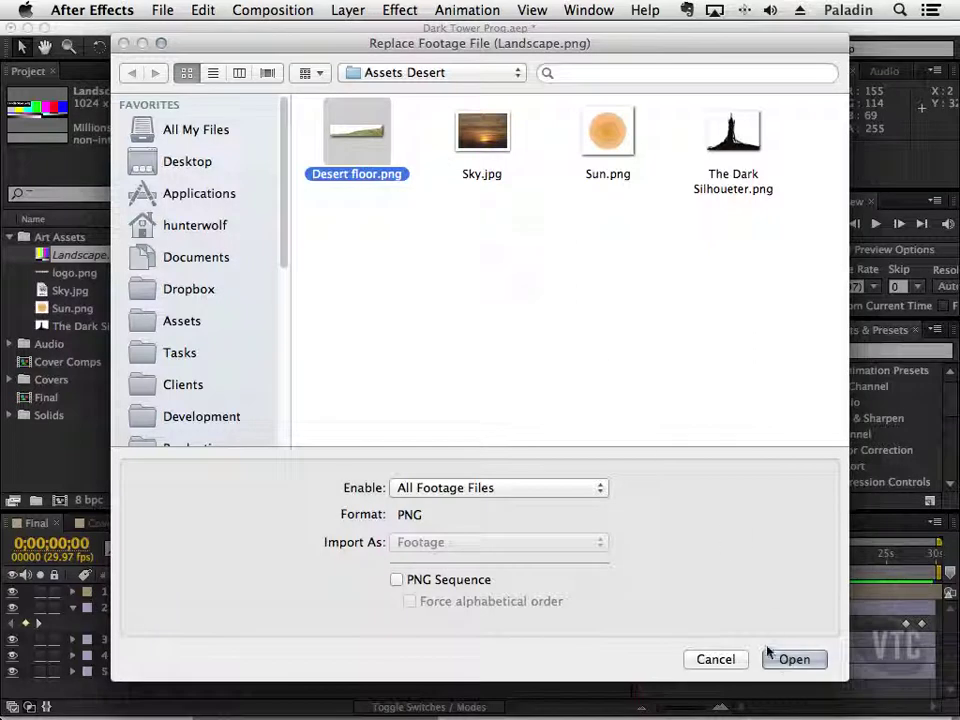
left_click(792, 660)
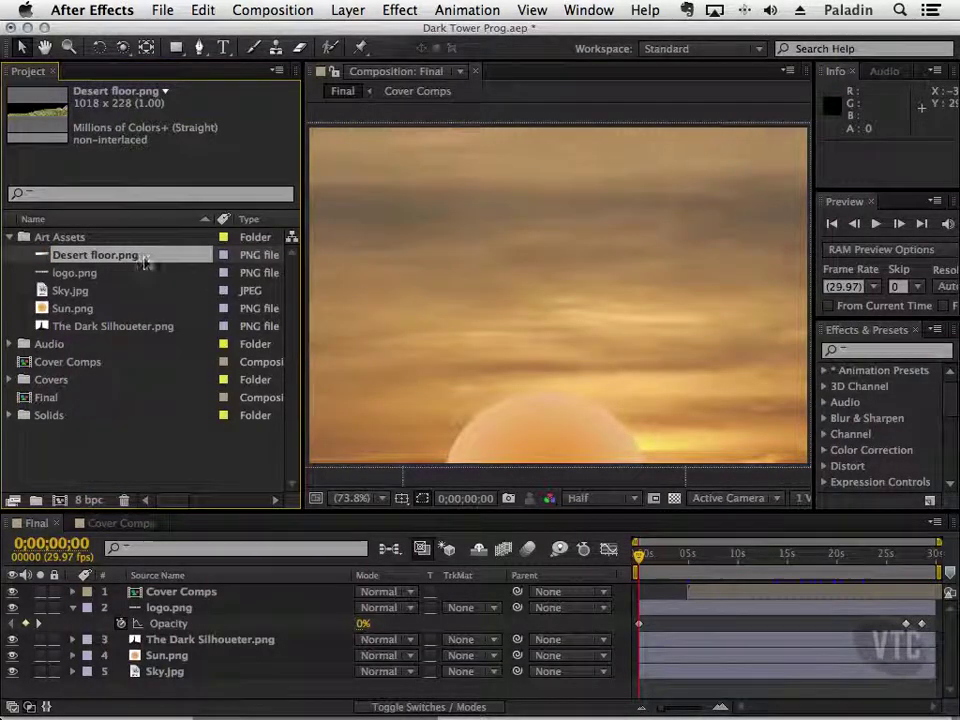
Add Desert floor.png as the uppermost layer, lower it to about 353.2, 379.9, and scrub through the animation to check it.
left_click_drag(130, 258, 165, 592)
left_click_drag(645, 335, 653, 424)
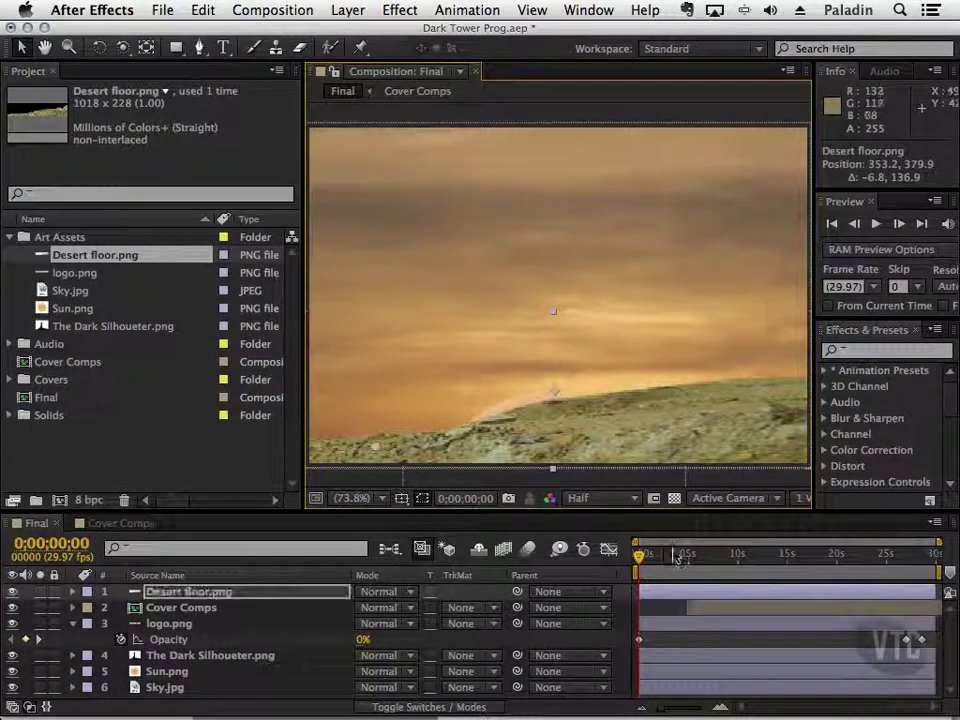
left_click_drag(639, 560, 934, 561)
left_click_drag(862, 562, 639, 561)
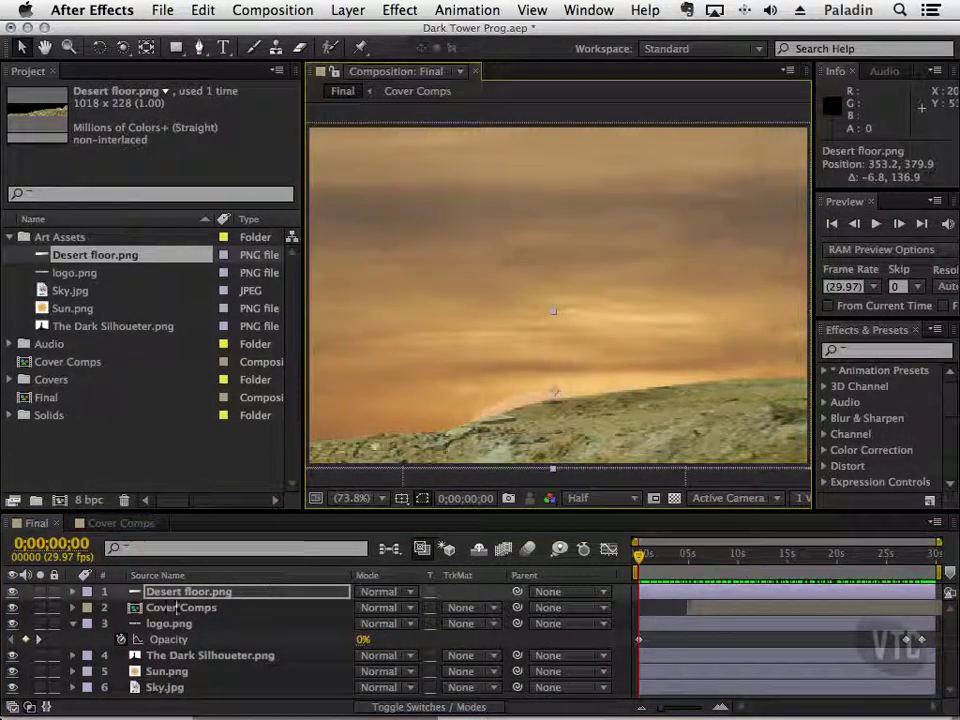
Lower the Desert floor.png layer further to about 353.2, 411.1 and scrub to the end of the composition.
left_click(237, 577)
left_click_drag(614, 454, 617, 478)
left_click_drag(640, 558, 937, 565)
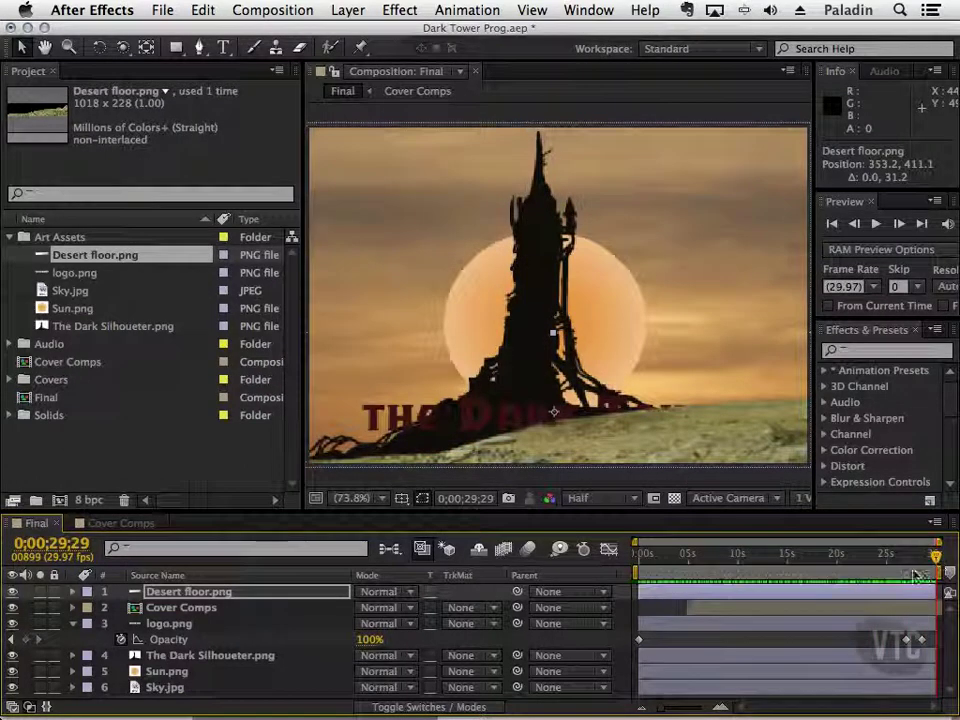
Collapse the logo.png layer's properties and move the layer above Desert floor.png in the stacking order.
left_click(172, 625)
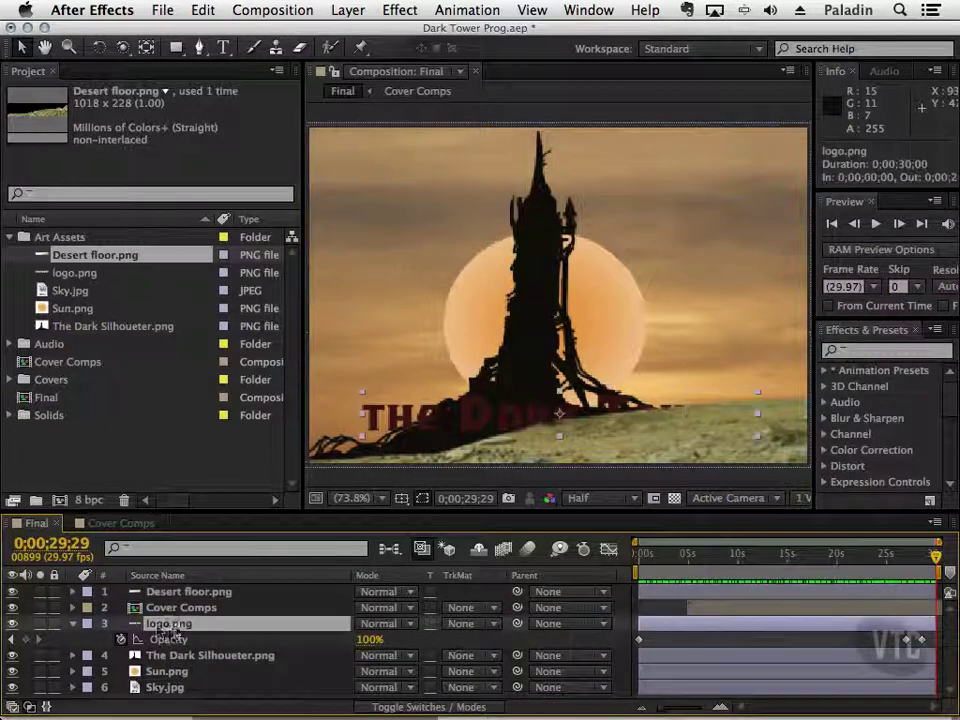
left_click(72, 623)
left_click_drag(163, 623, 164, 593)
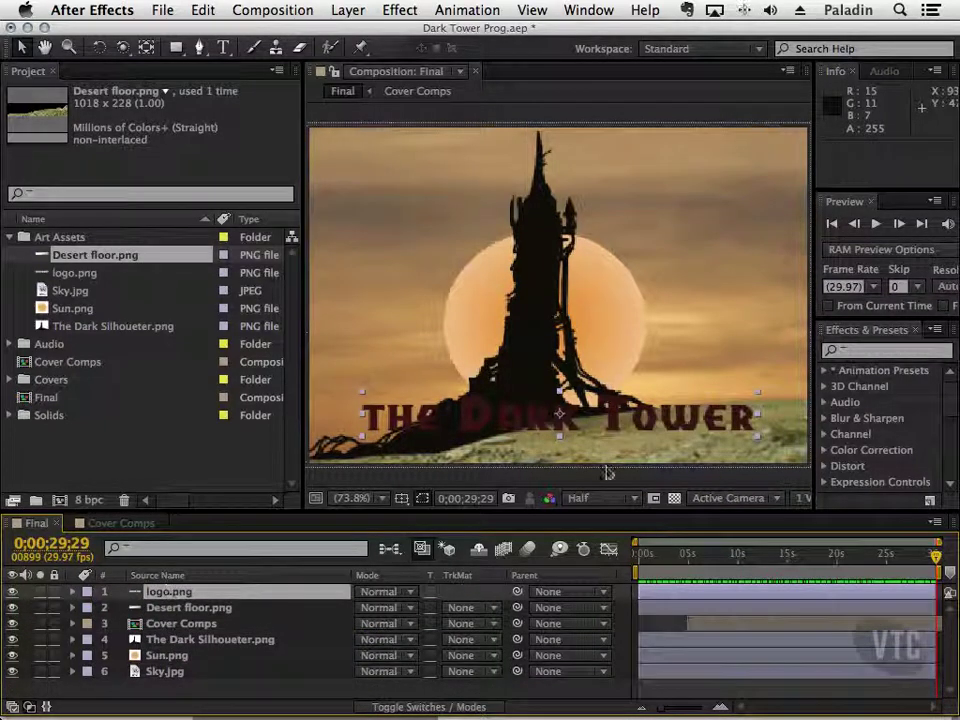